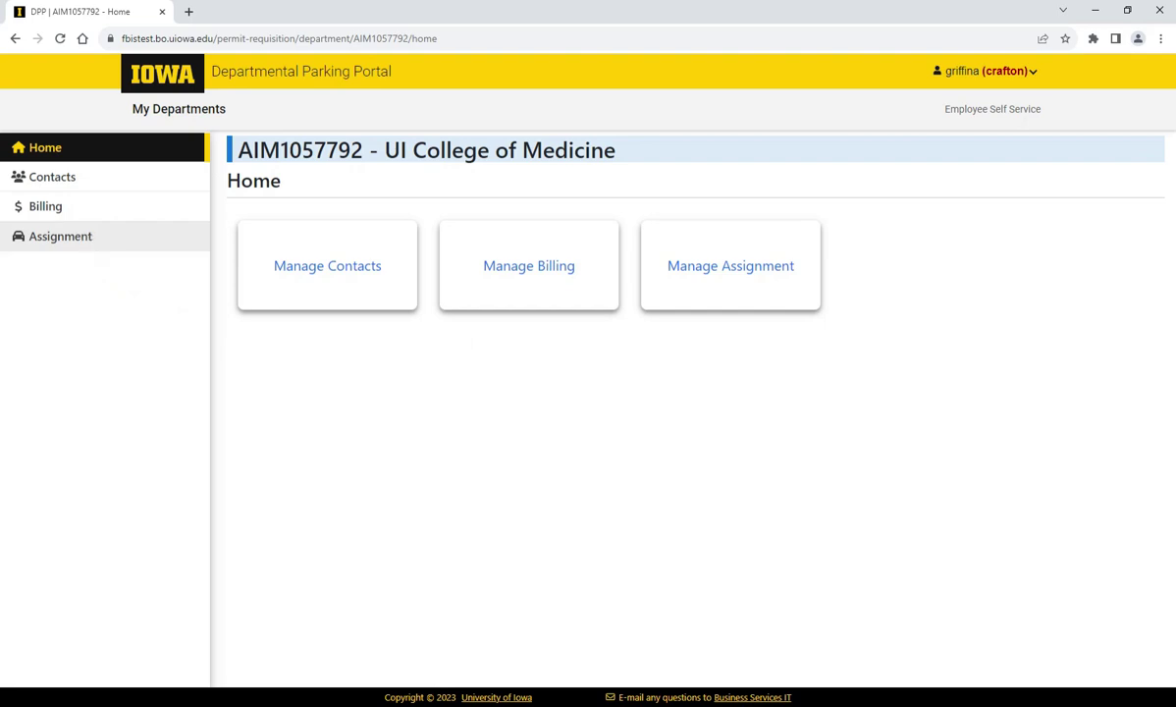
Step: Load the Assignment page and look over the Department Ramp Parking permits listed
left_click(91, 243)
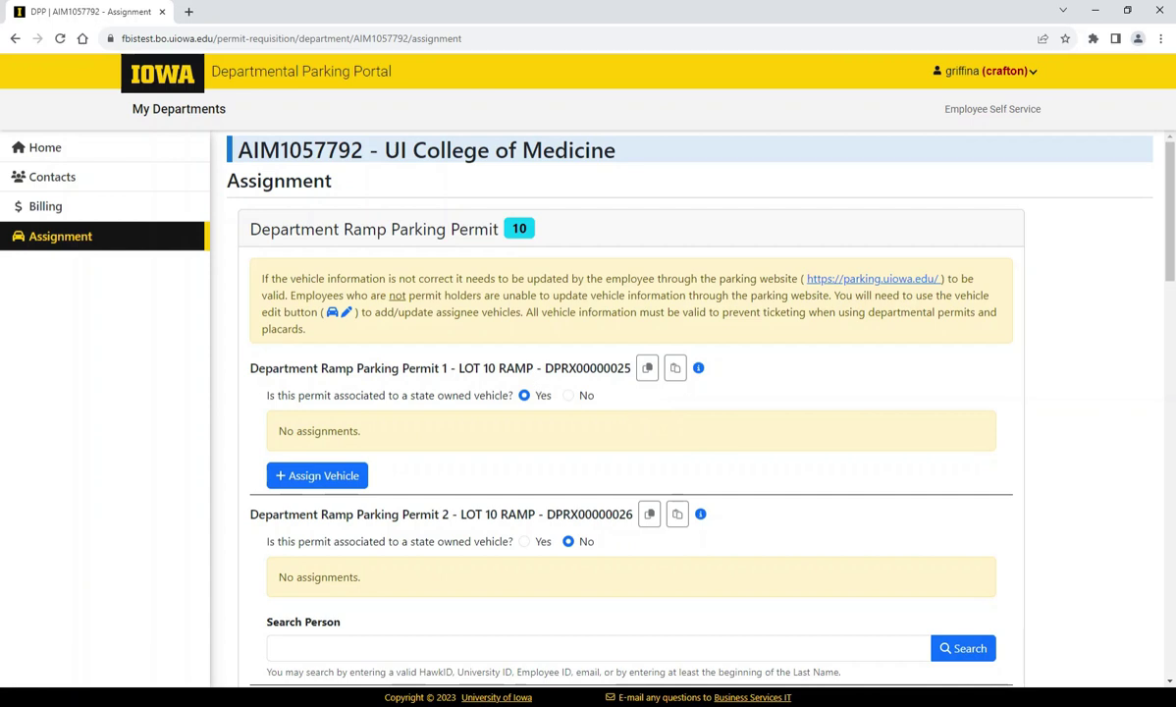
scroll(525, 370, "down", 1)
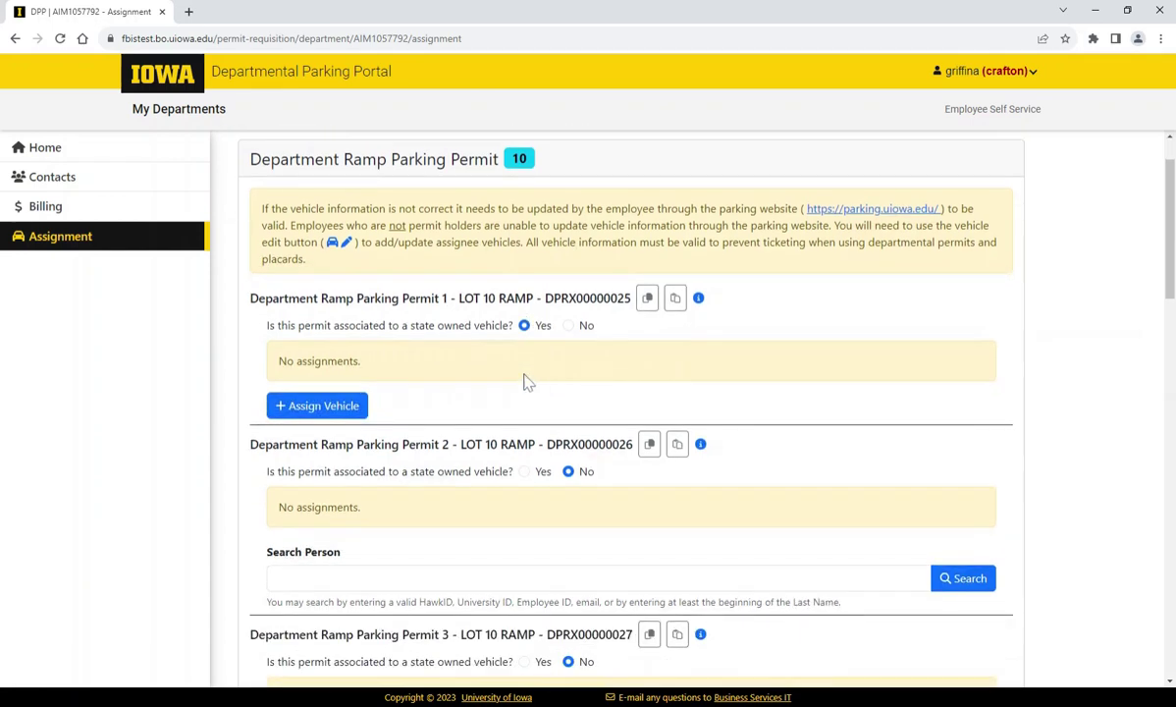
scroll(481, 368, "up", 1)
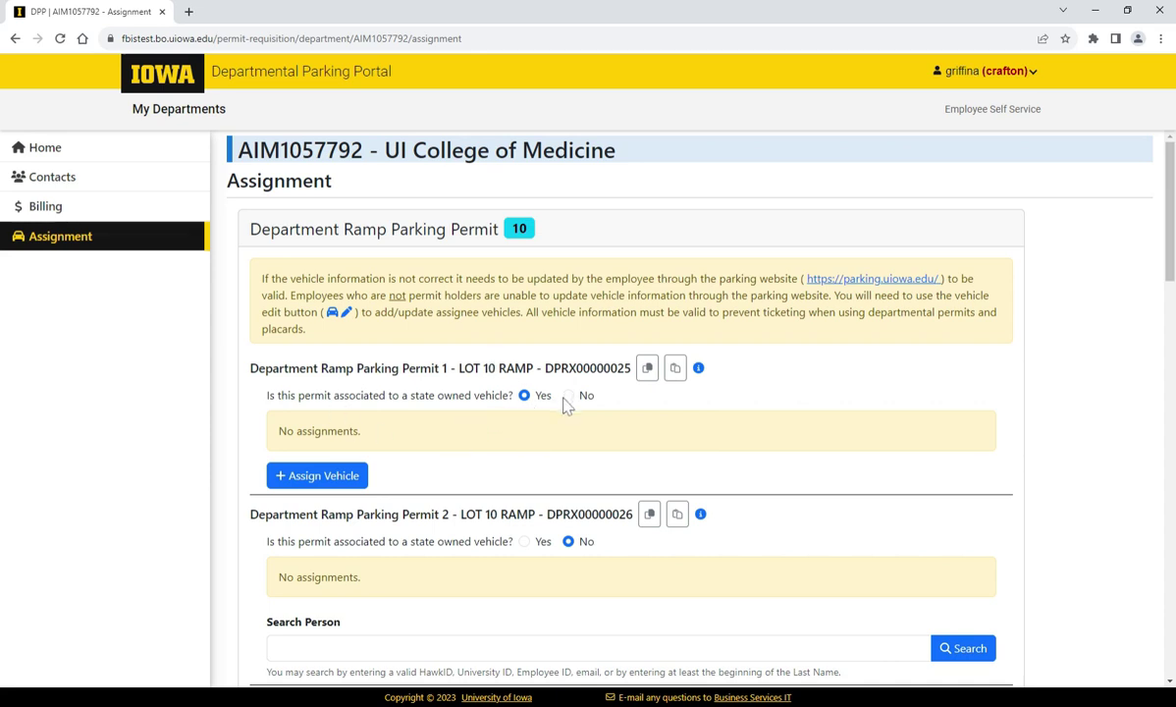
Step: Assign a state-owned Ford with plate 12345 to Permit 1 and highlight its IA state code
left_click(347, 478)
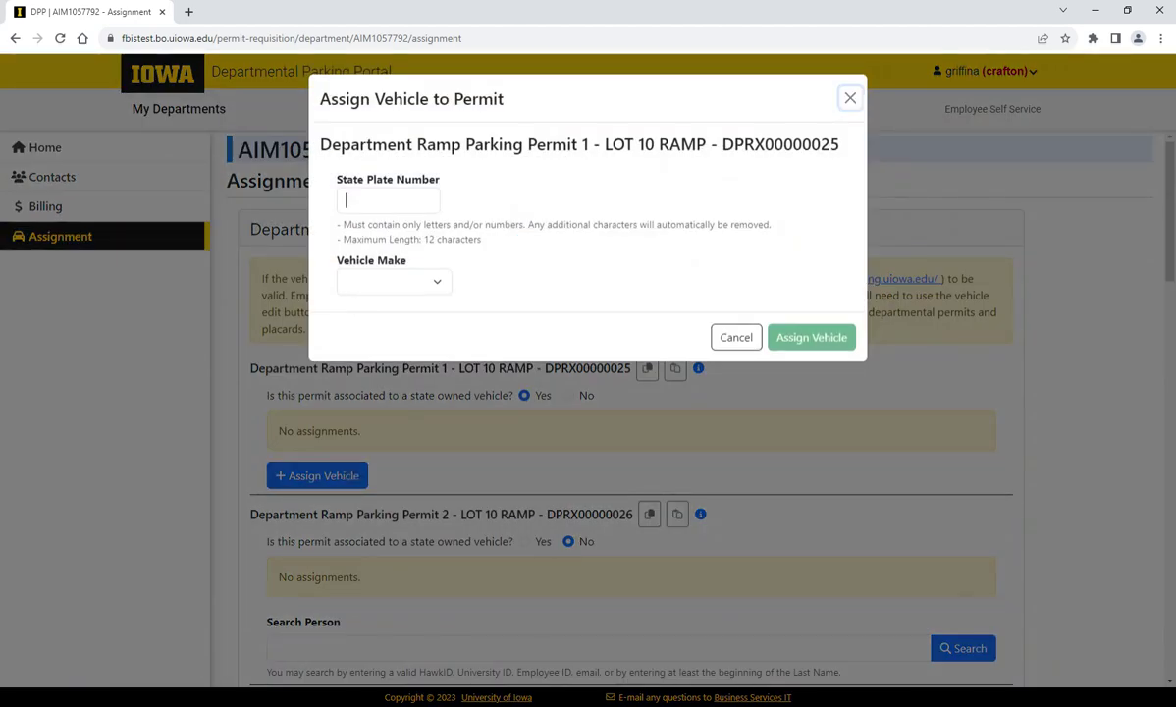
type("12345")
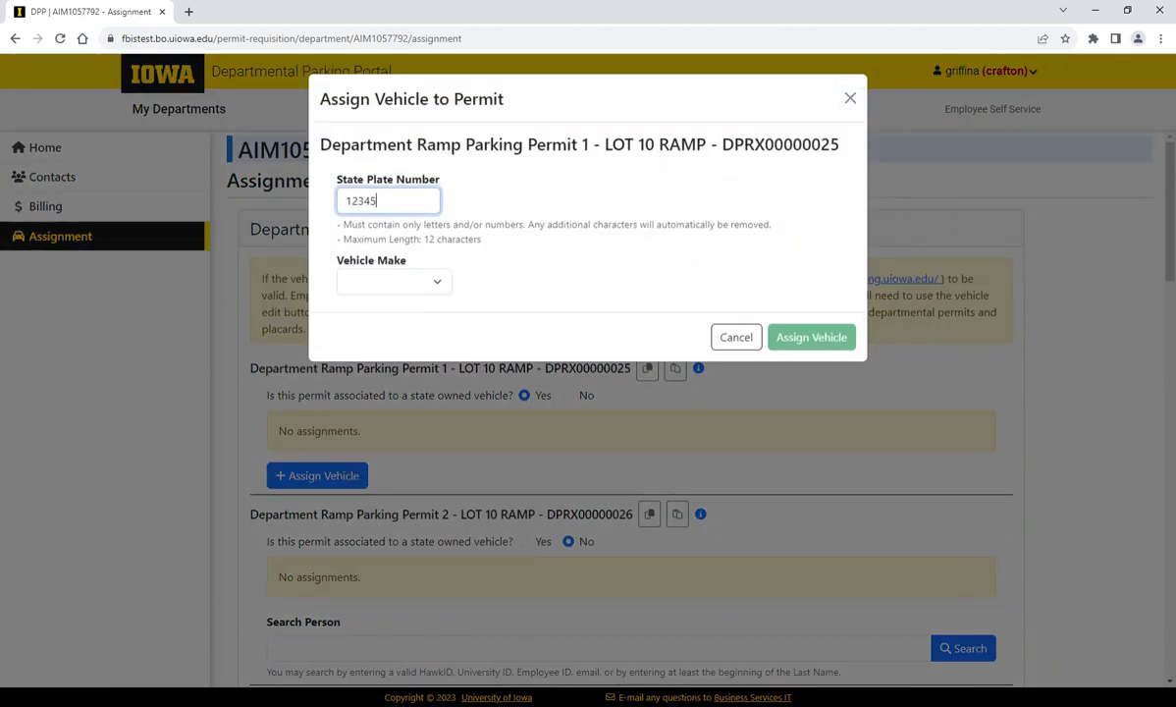
left_click(393, 282)
left_click(409, 295)
type("ord")
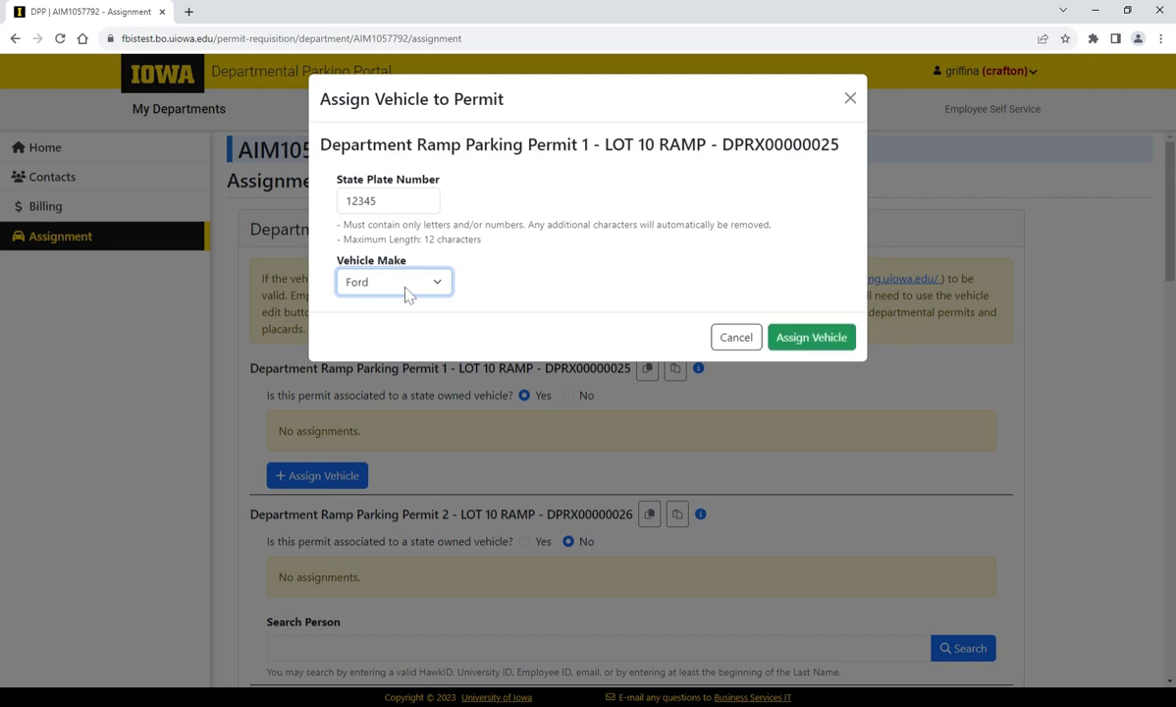
left_click(813, 342)
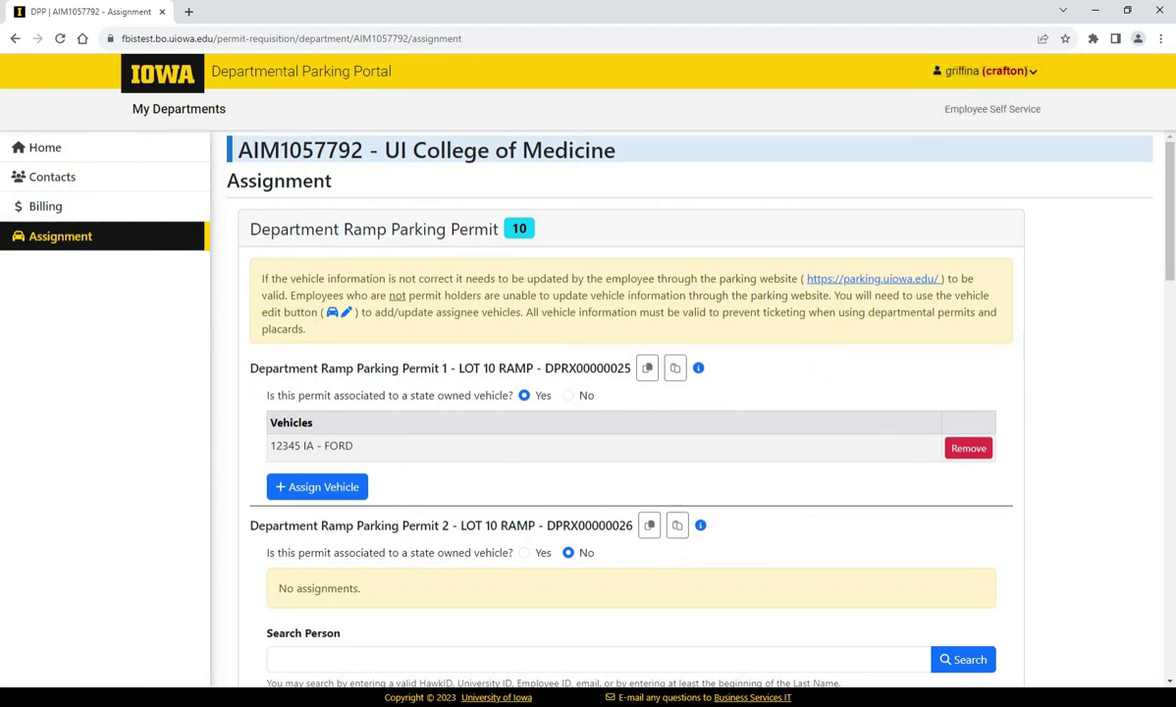
double_click(307, 446)
Step: Find the permit-holding employee by HawkID and assign them to Permit 2
left_click(286, 417)
scroll(459, 535, "down", 1)
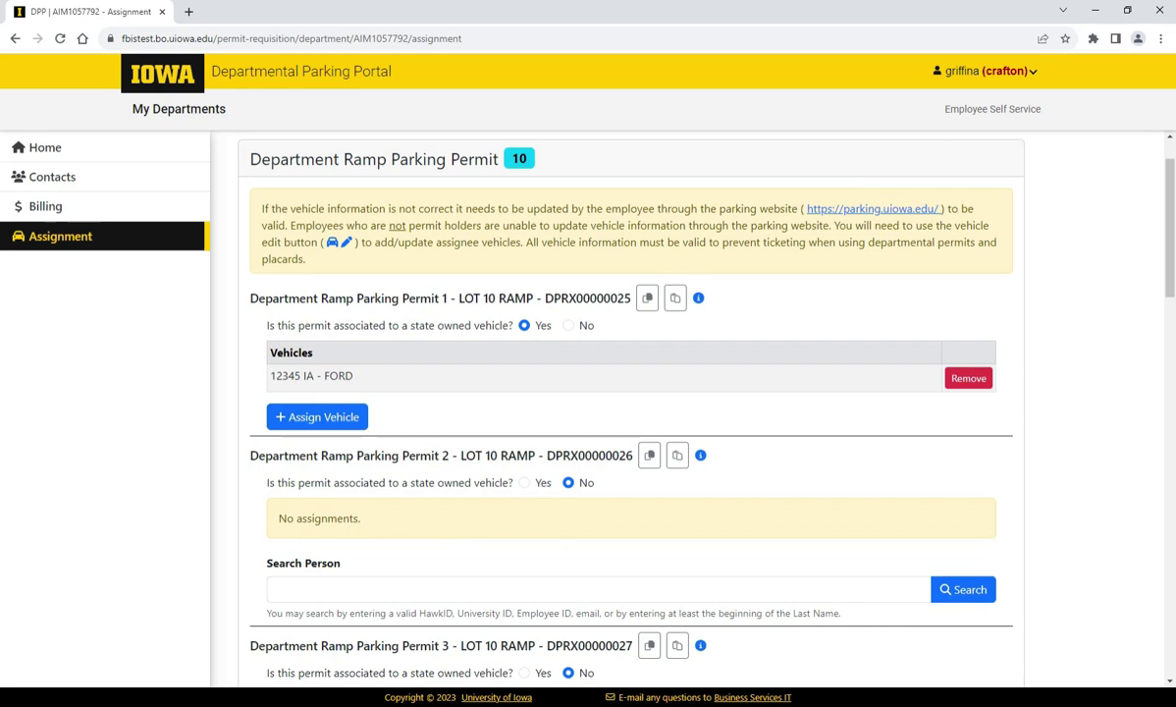
left_click(393, 589)
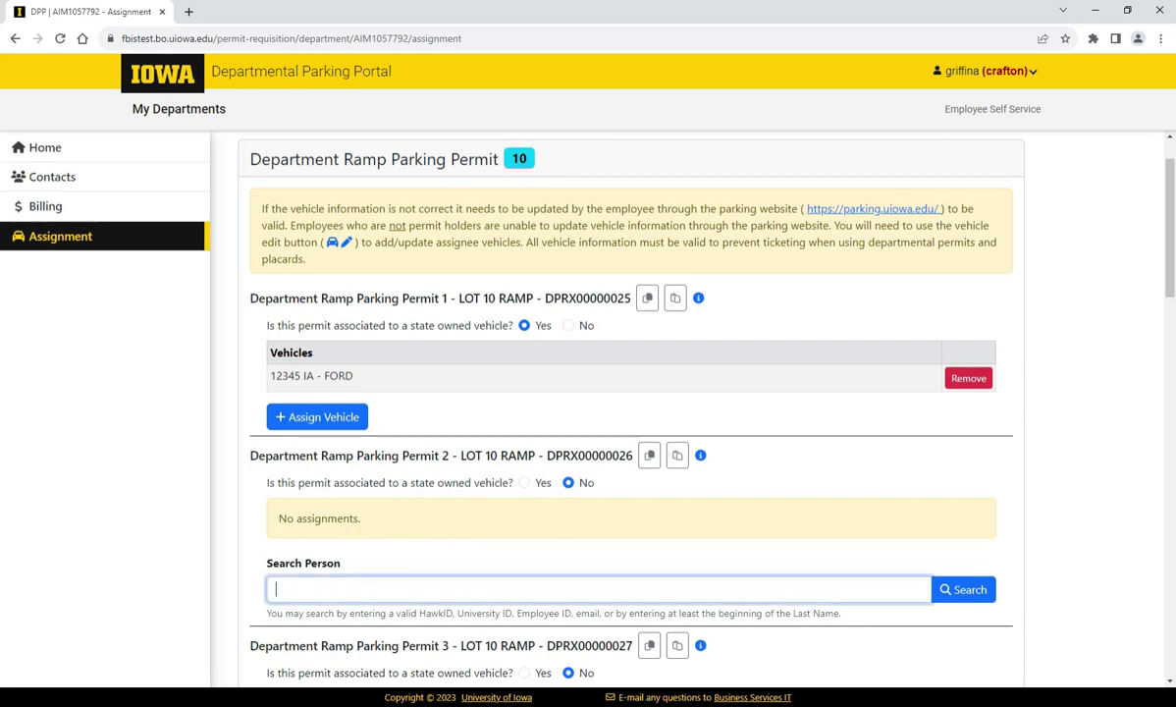
key("Return")
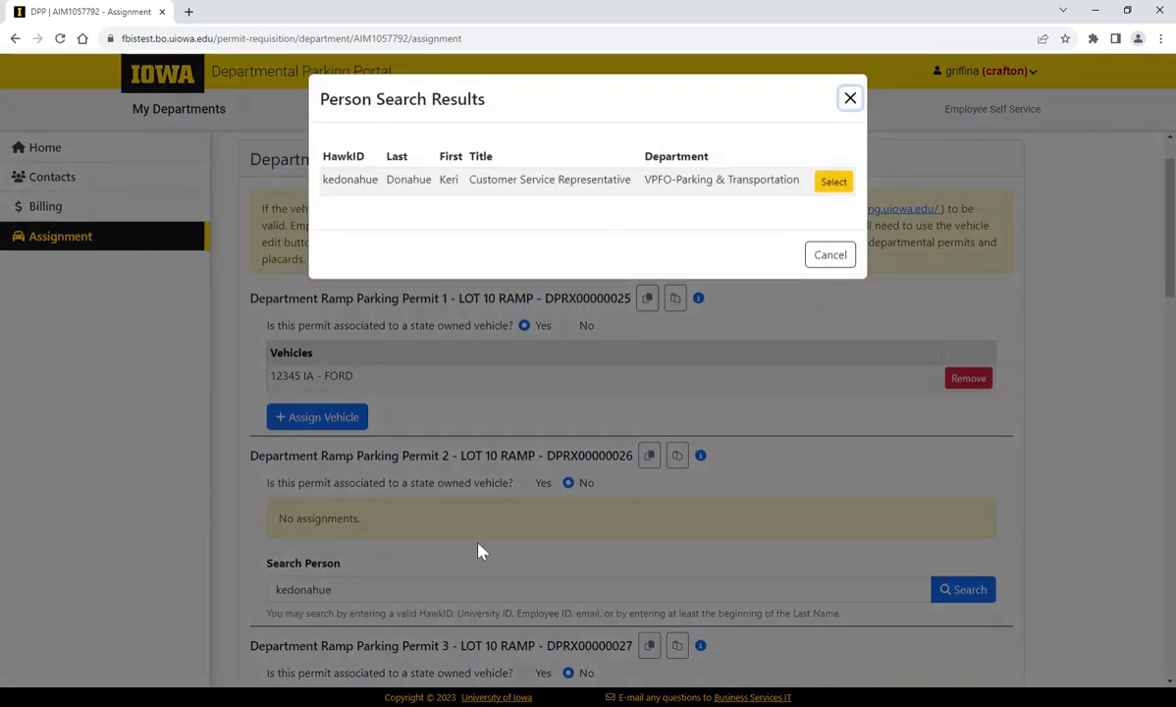
left_click(833, 177)
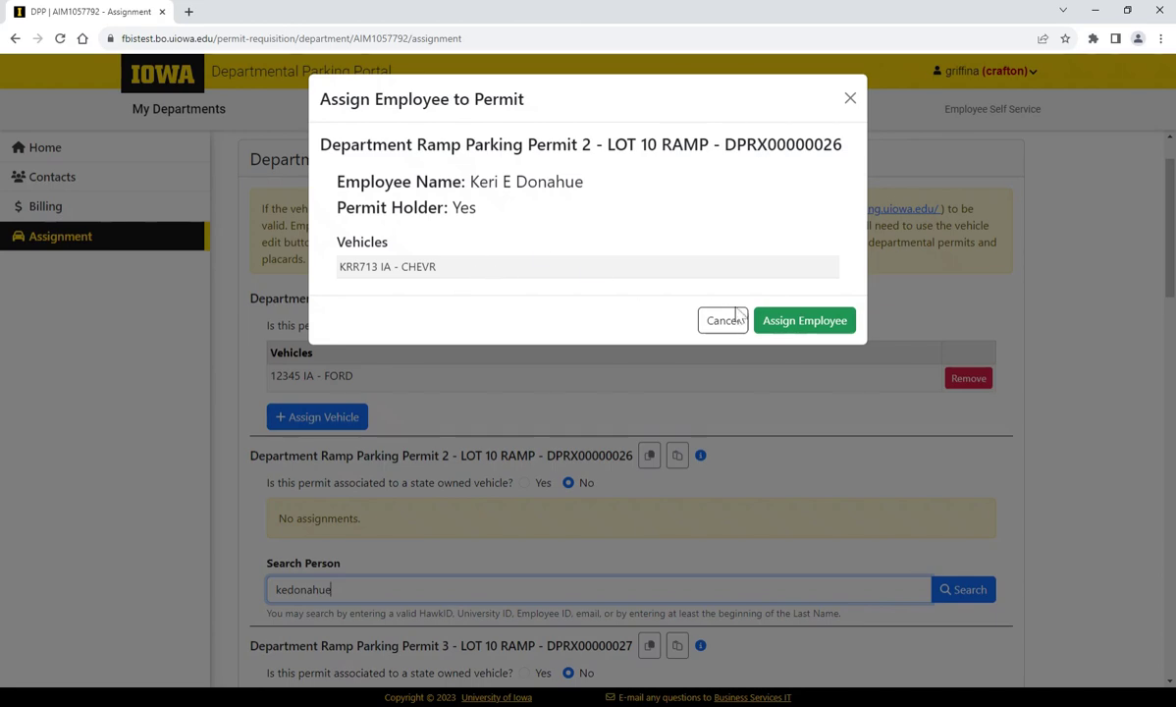
left_click(801, 322)
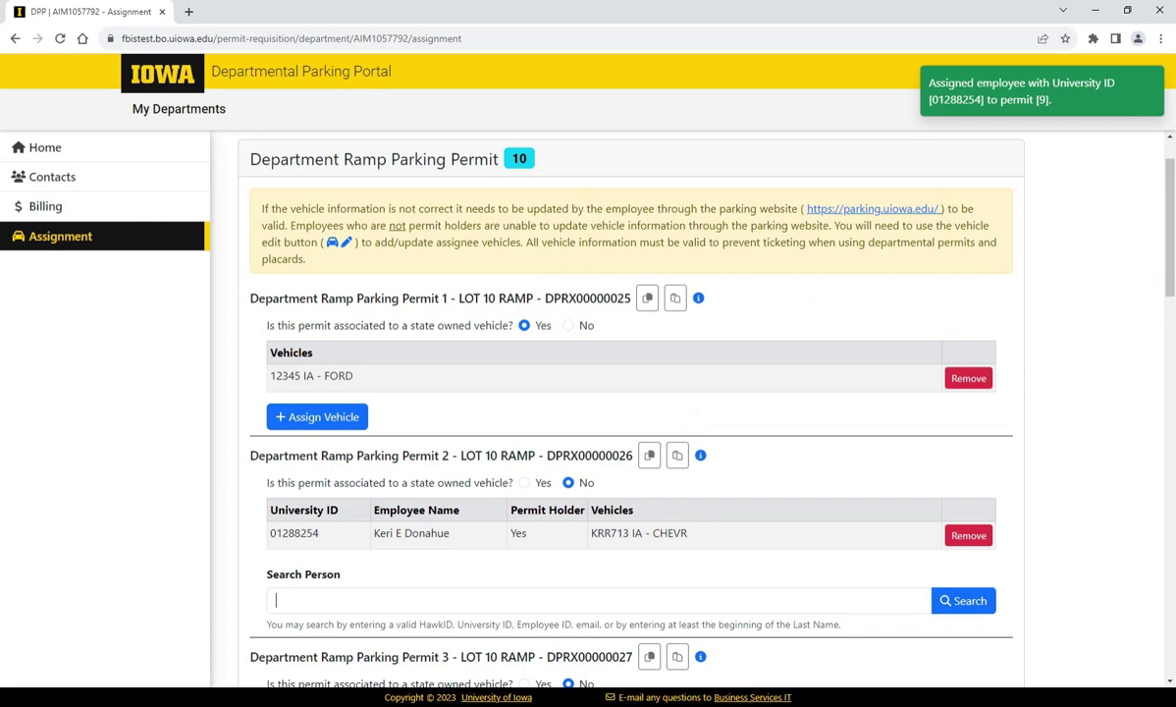
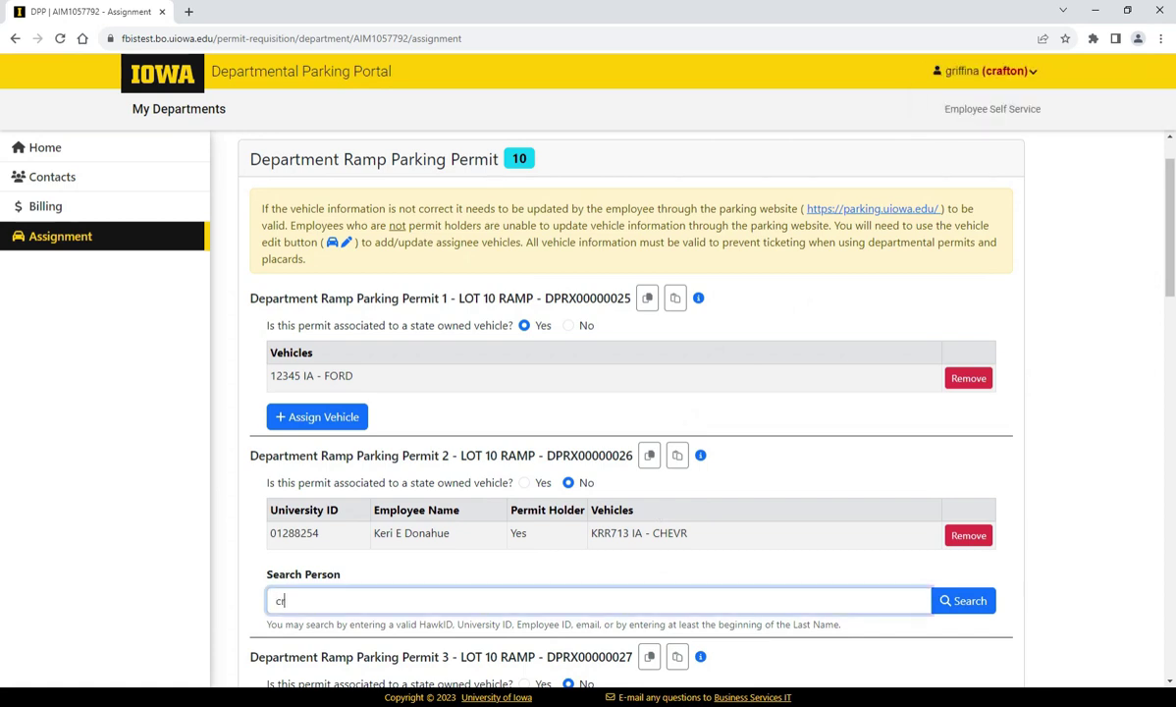
Step: Search for the second employee by HawkID and select them in the search results
key("Return")
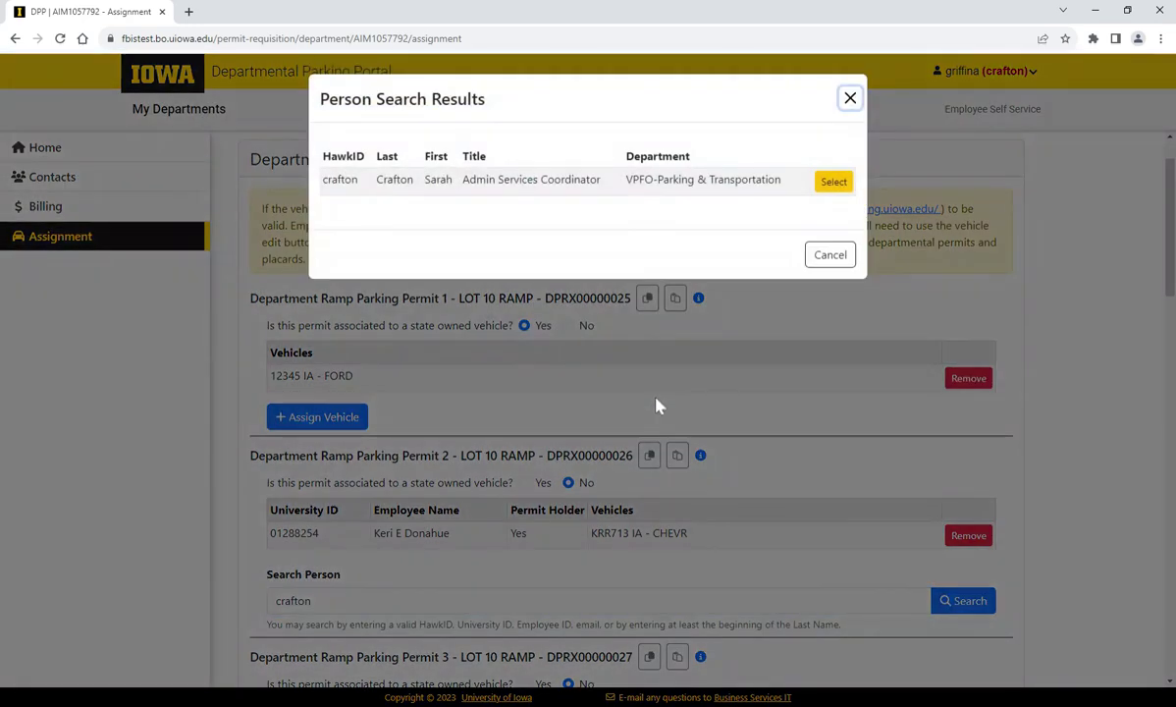
left_click(830, 183)
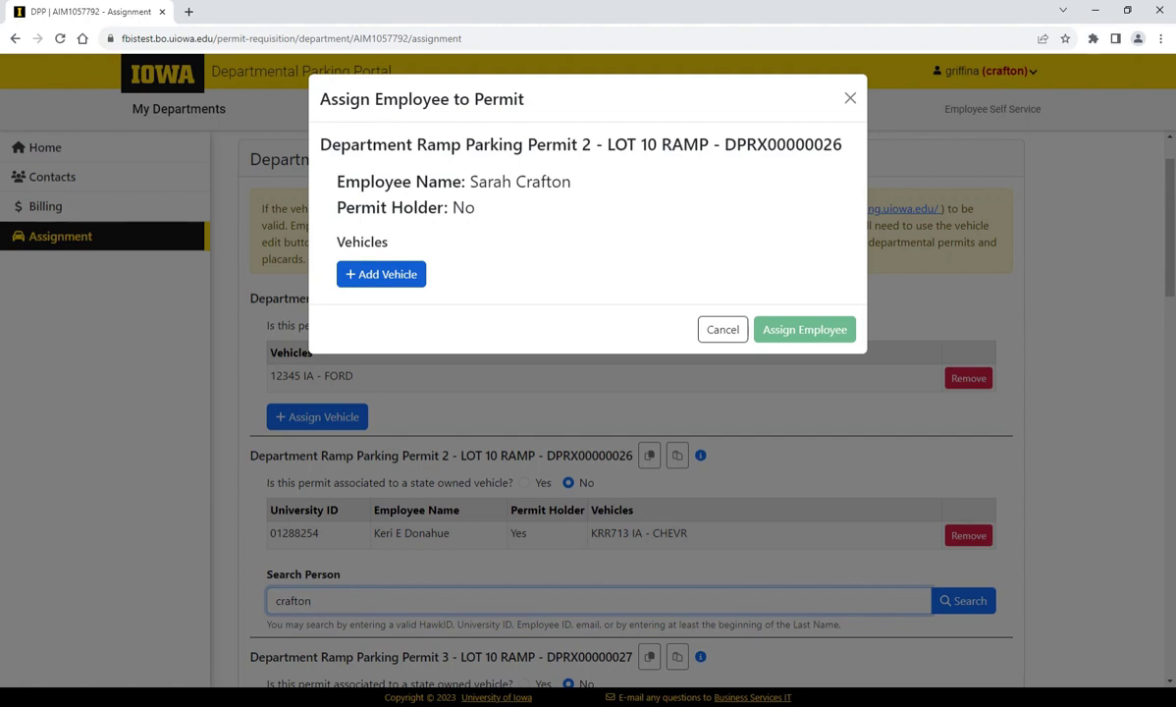
Step: Add an Iowa Audi with plate 123ABC to the employee's vehicles
left_click(401, 273)
key("Tab")
type("123ABC")
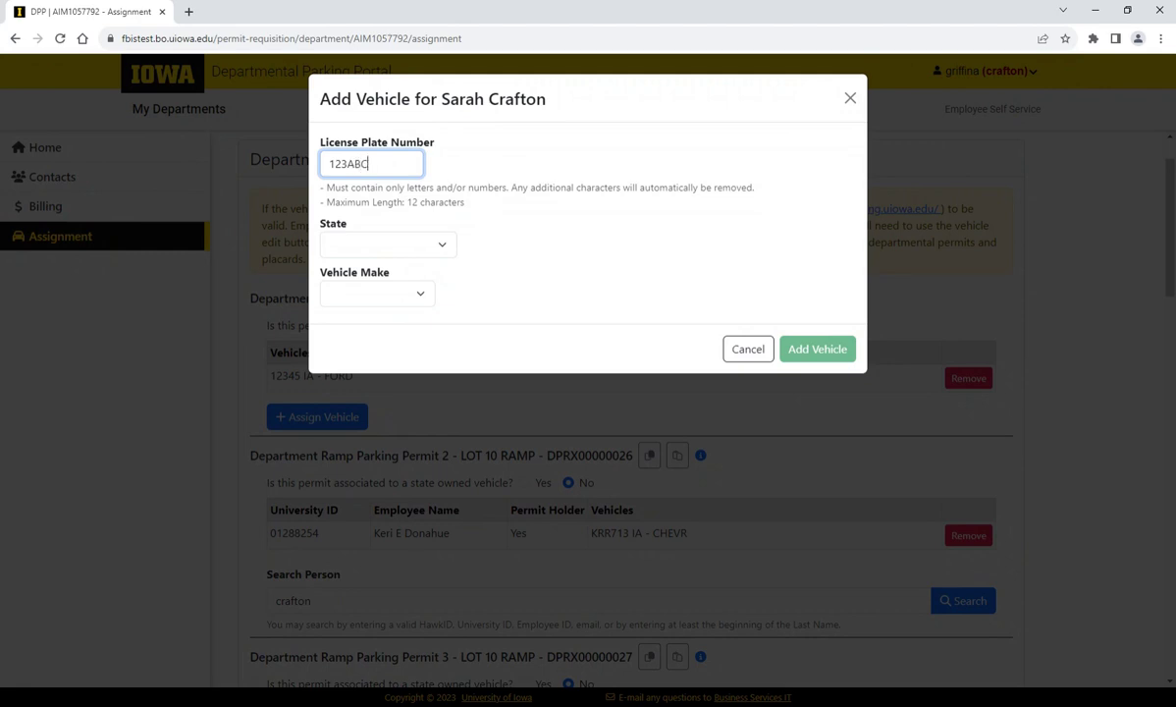
key("Tab")
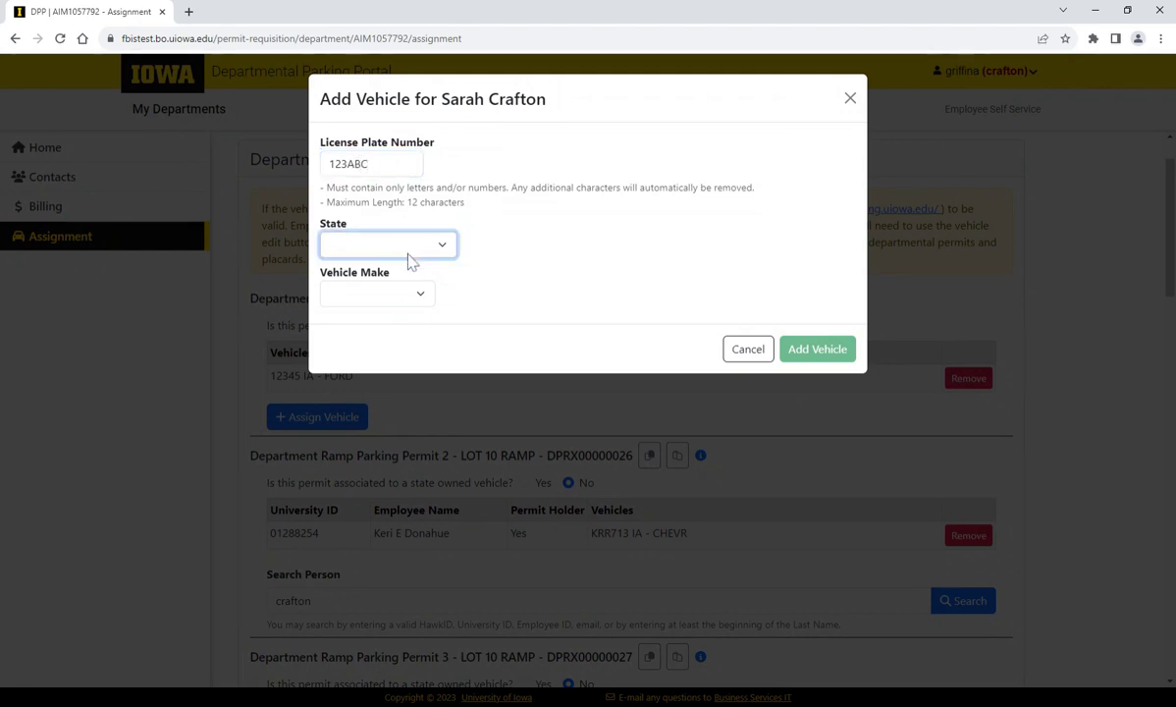
type("Iowa")
key("Tab")
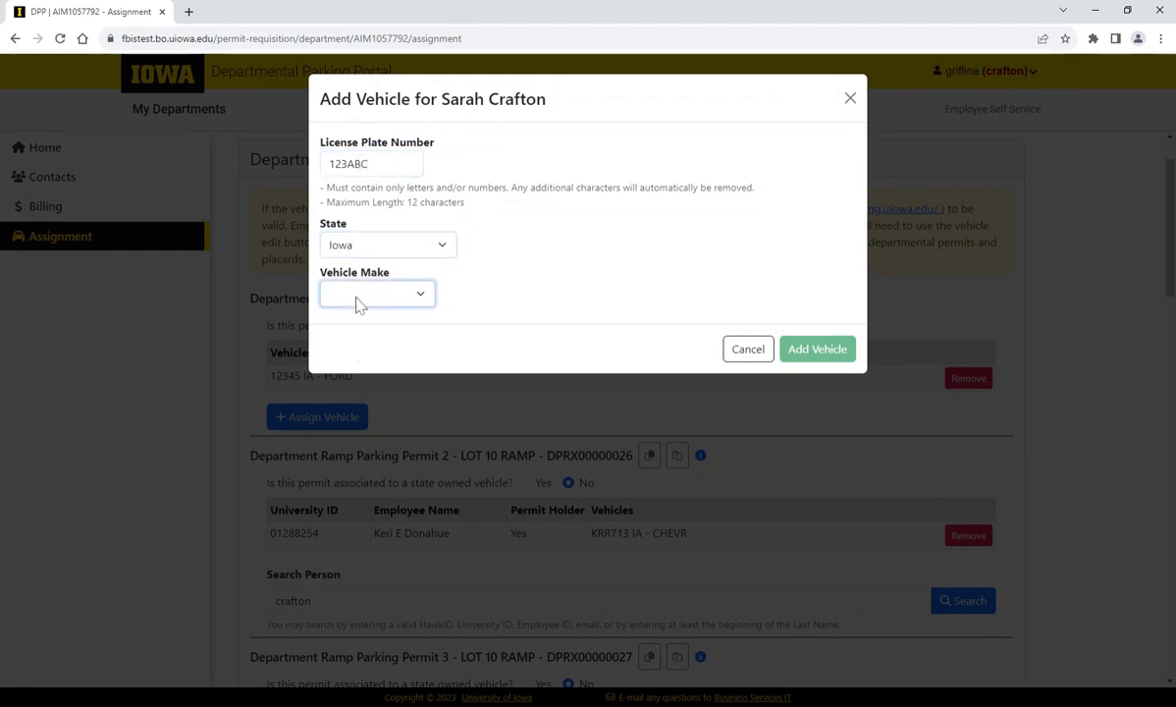
type("Audi")
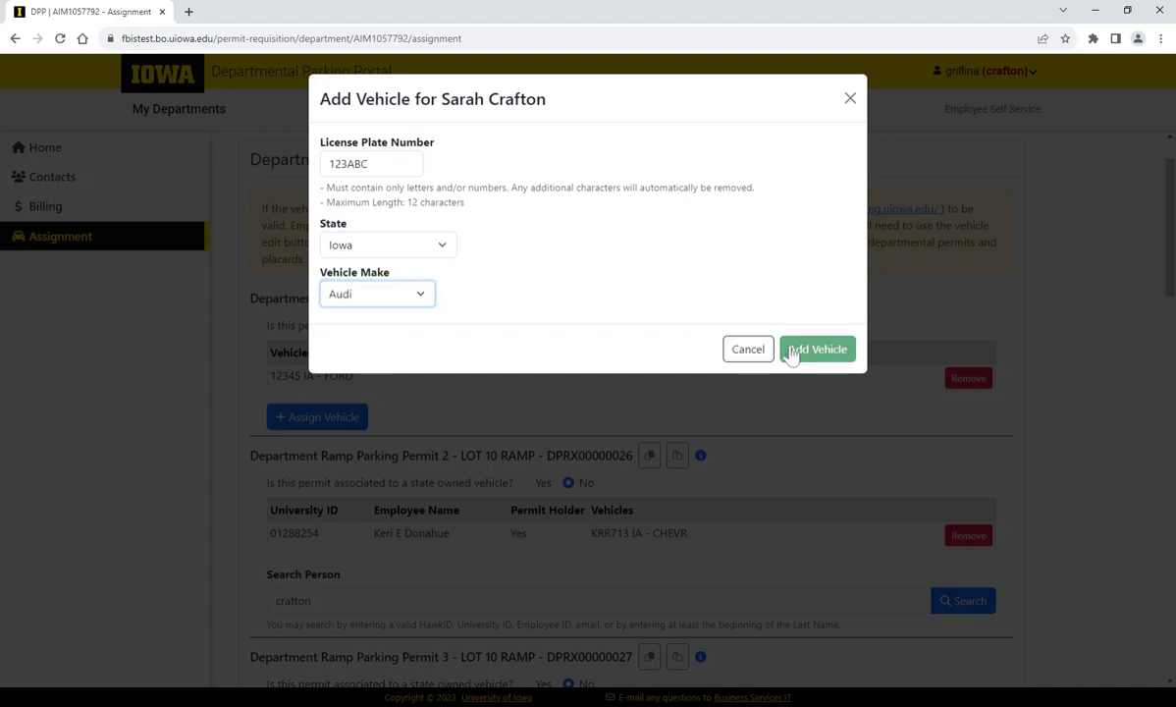
left_click(792, 350)
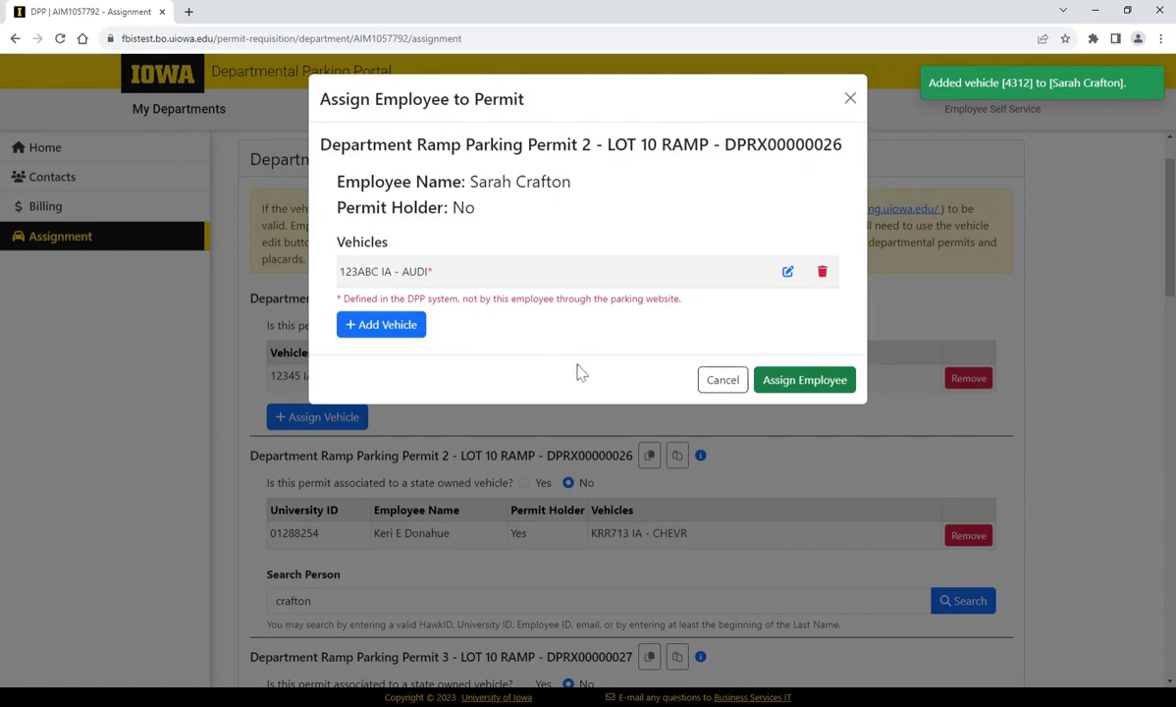
Step: Add a second Iowa vehicle, a Cadillac with plate BMW123
left_click(401, 334)
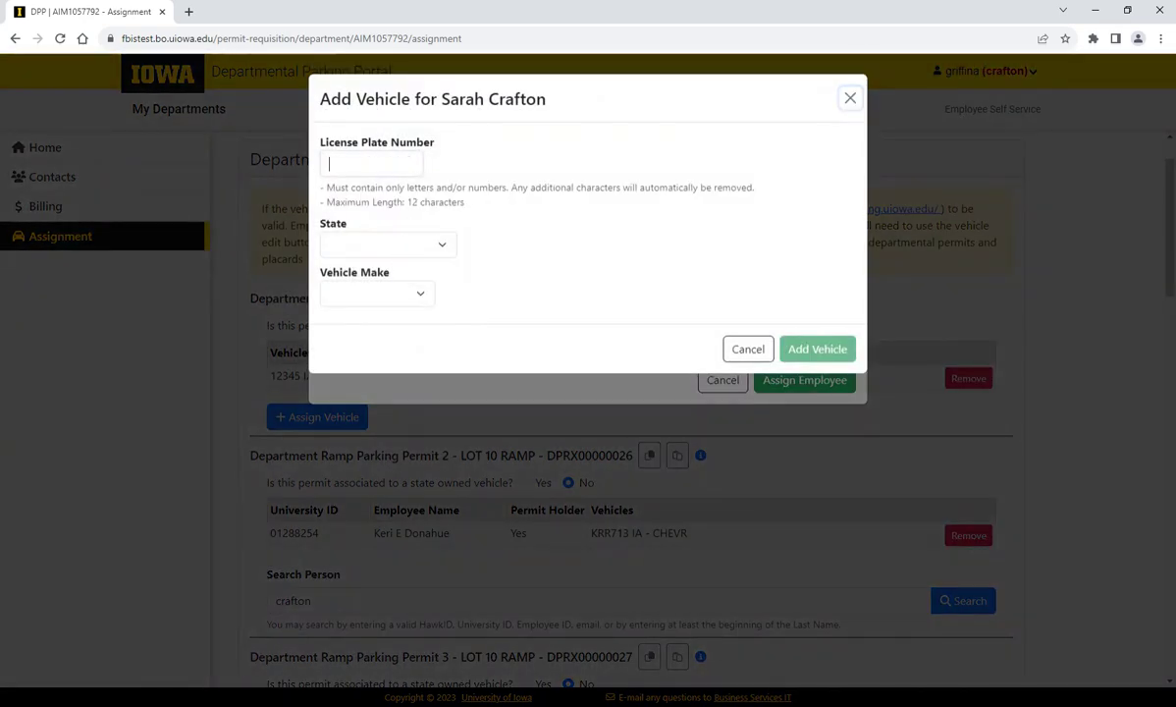
type("bm")
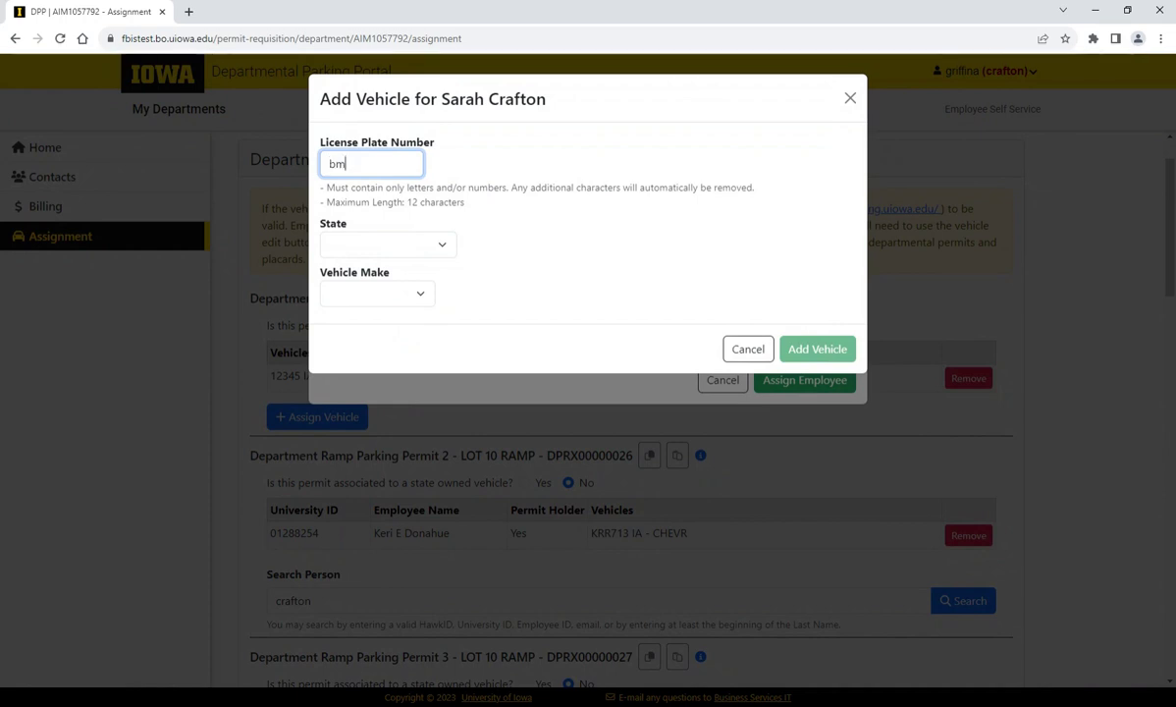
type("w123")
key("Tab")
type("iowa")
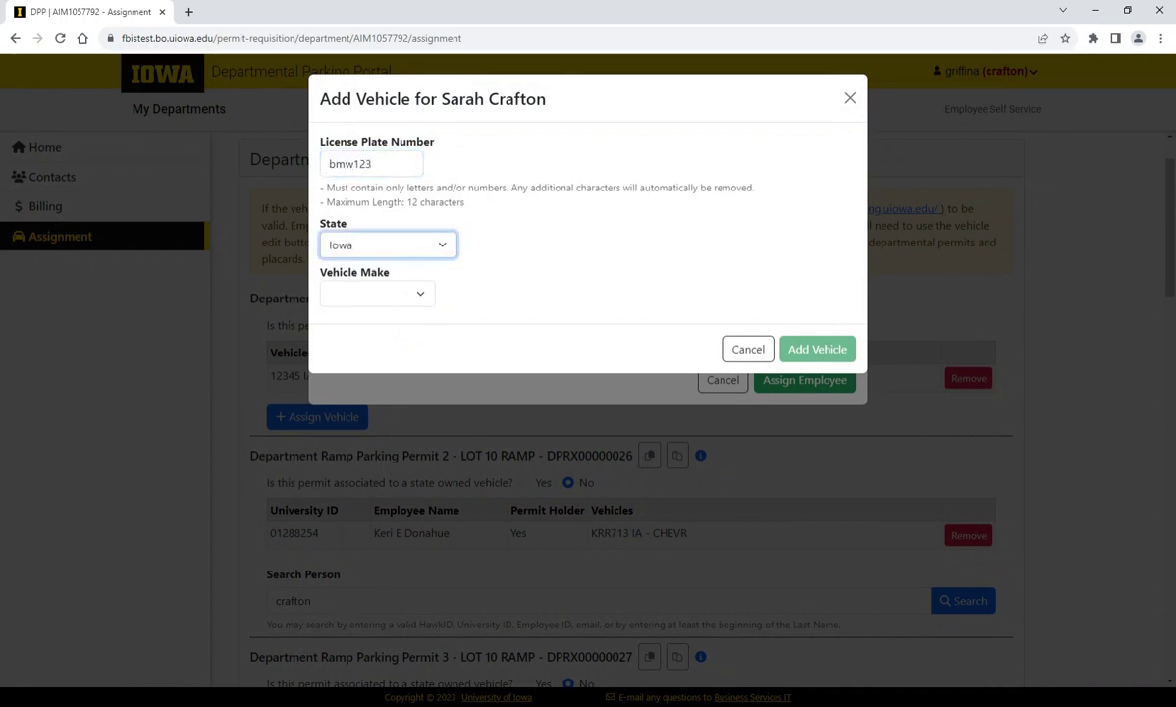
key("Tab")
type("cadillac")
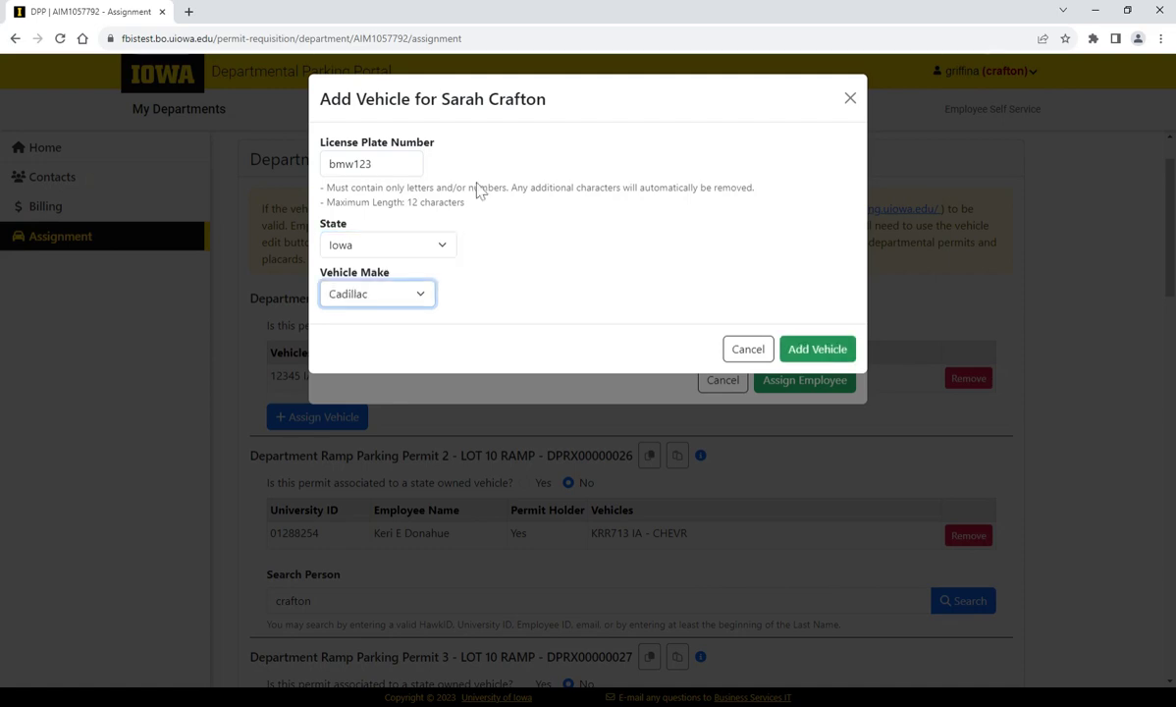
left_click(821, 351)
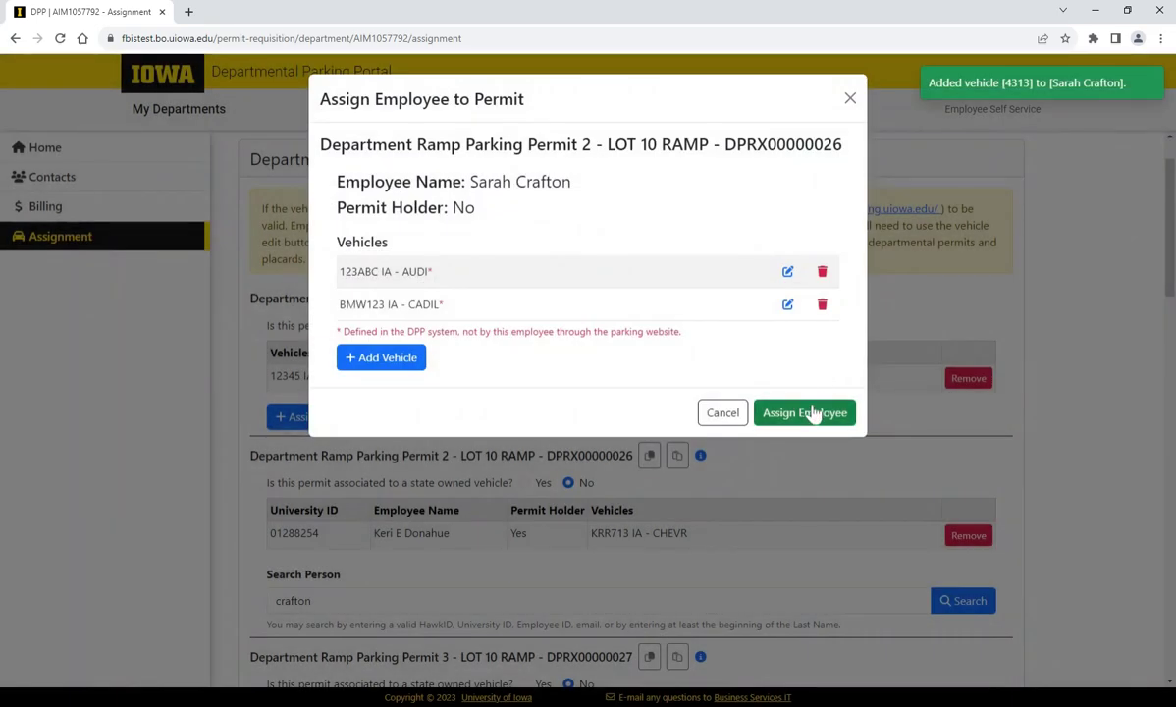
Step: Assign the second employee to Permit 2, then review and close their two-vehicle list
left_click(814, 412)
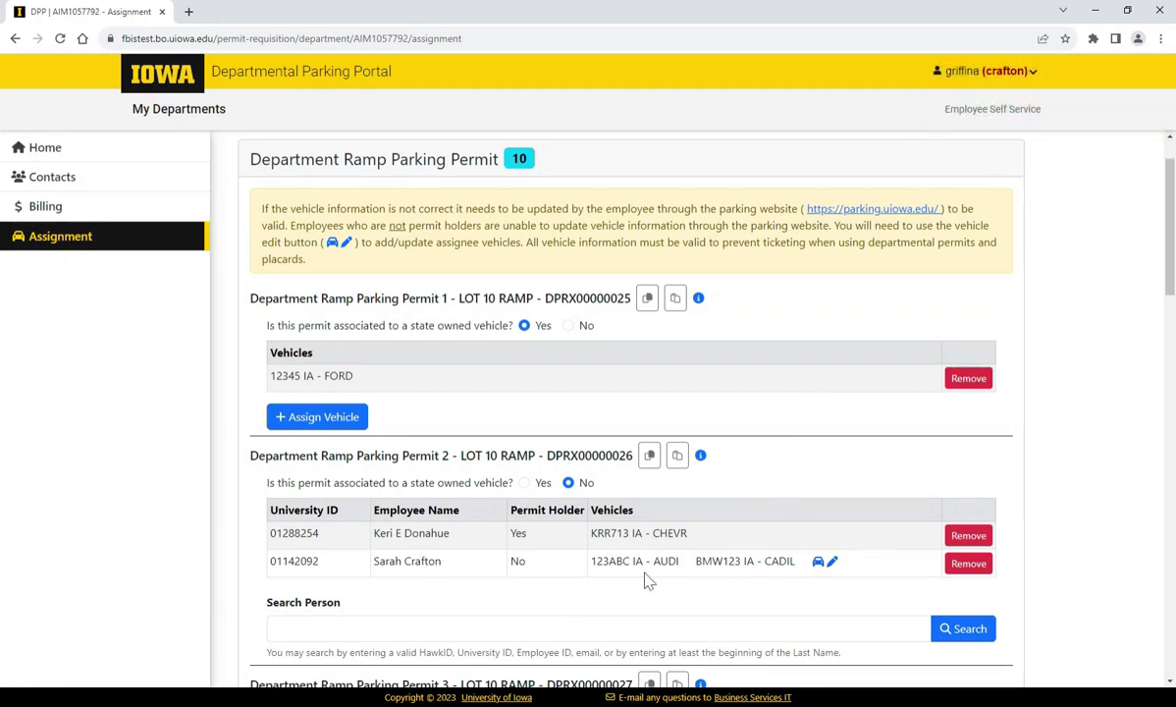
left_click(823, 565)
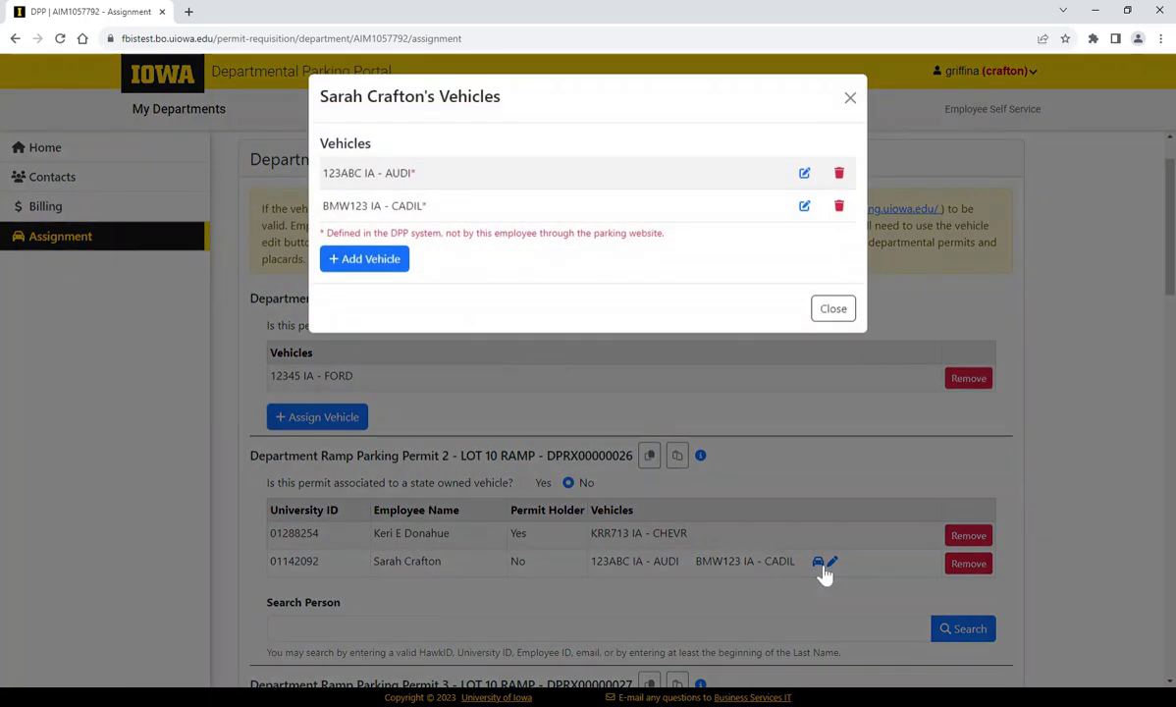
left_click(849, 97)
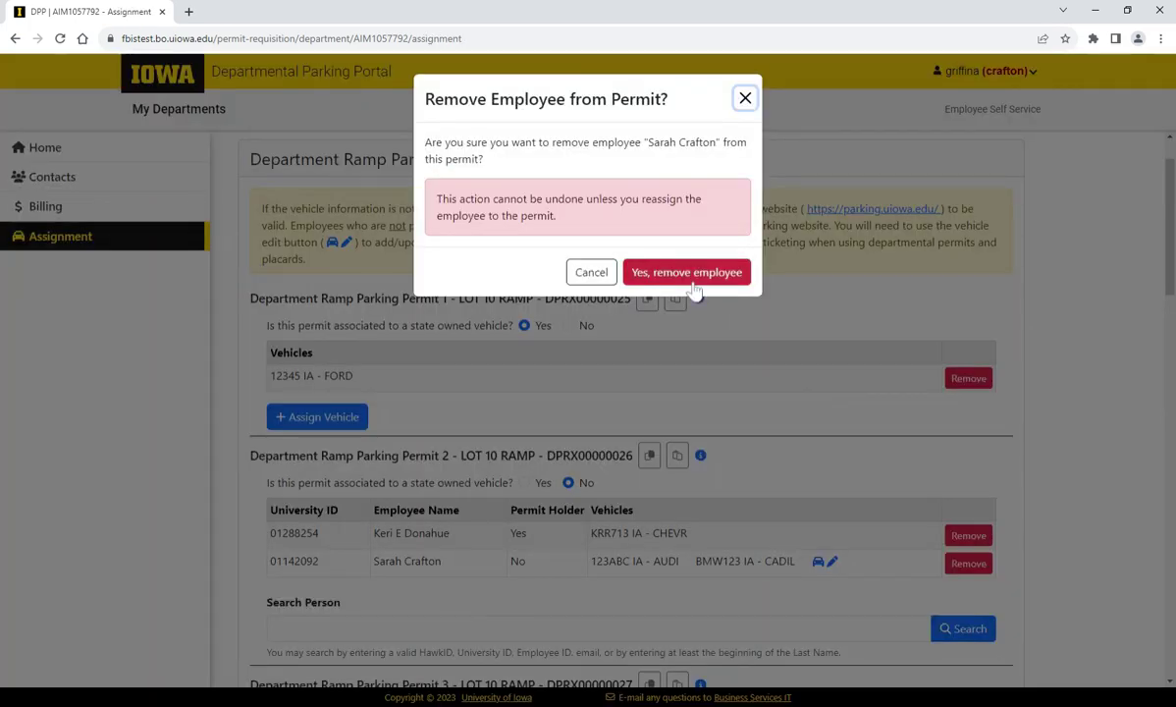
Step: Confirm the second employee's removal from Permit 2 and check that only the permit holder remains
left_click(687, 272)
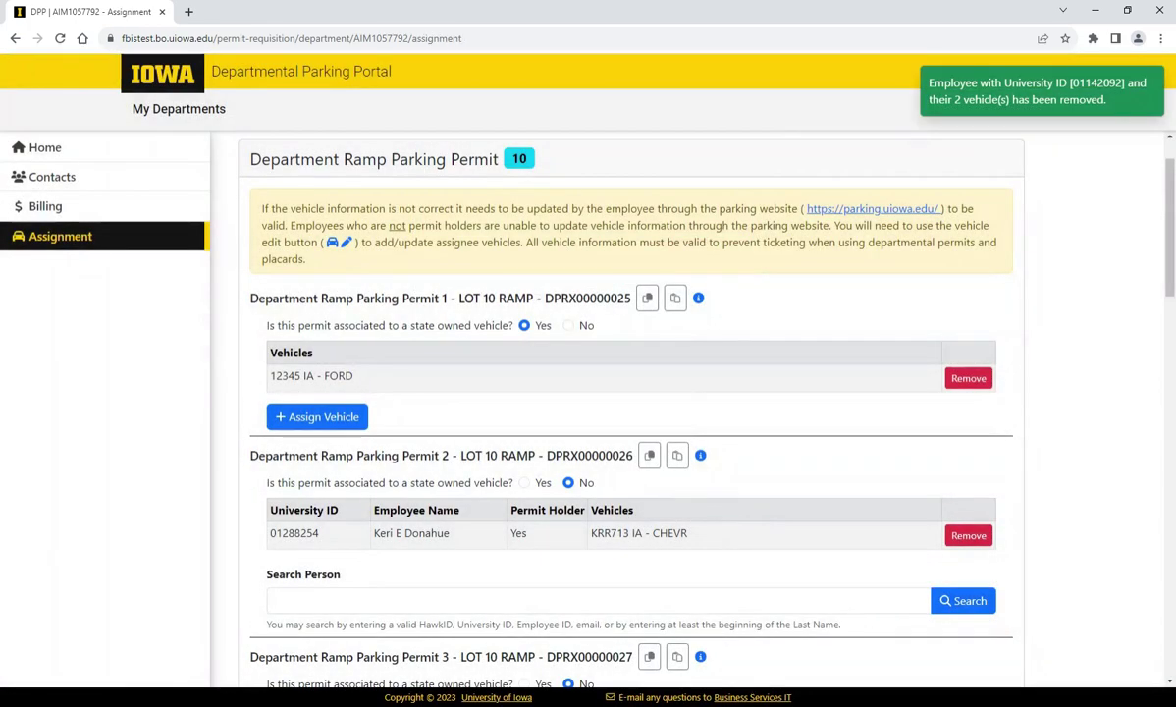
scroll(628, 393, "up", 1)
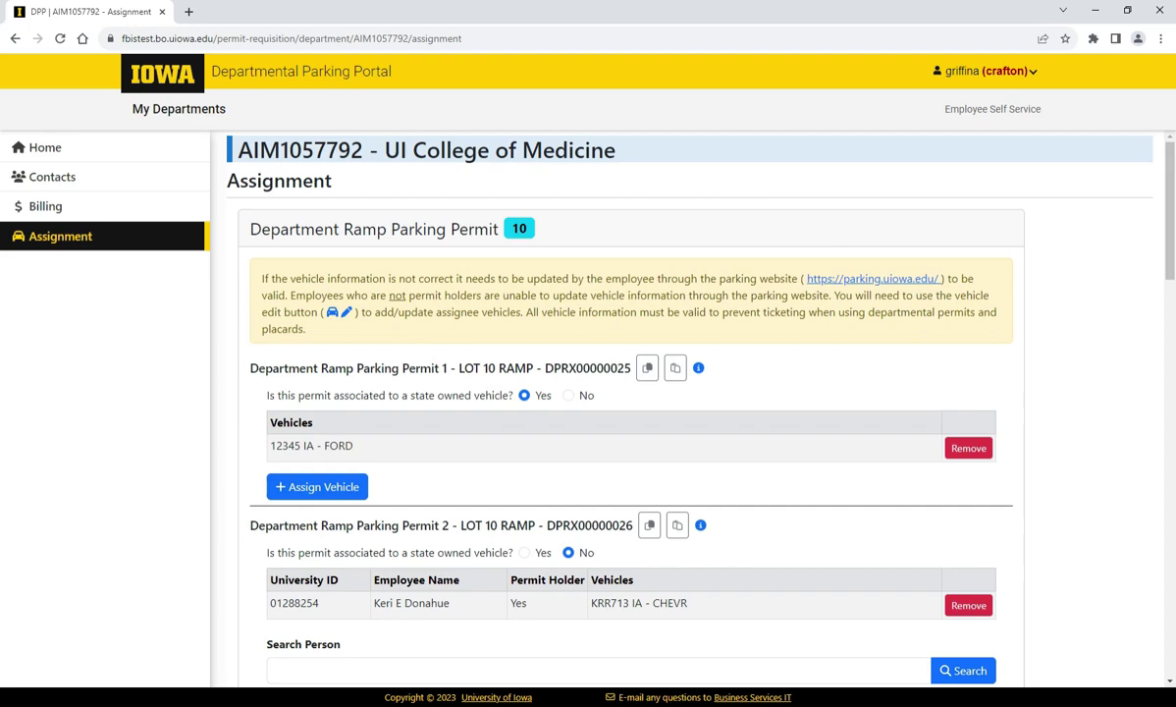
scroll(414, 371, "down", 5)
scroll(413, 371, "up", 5)
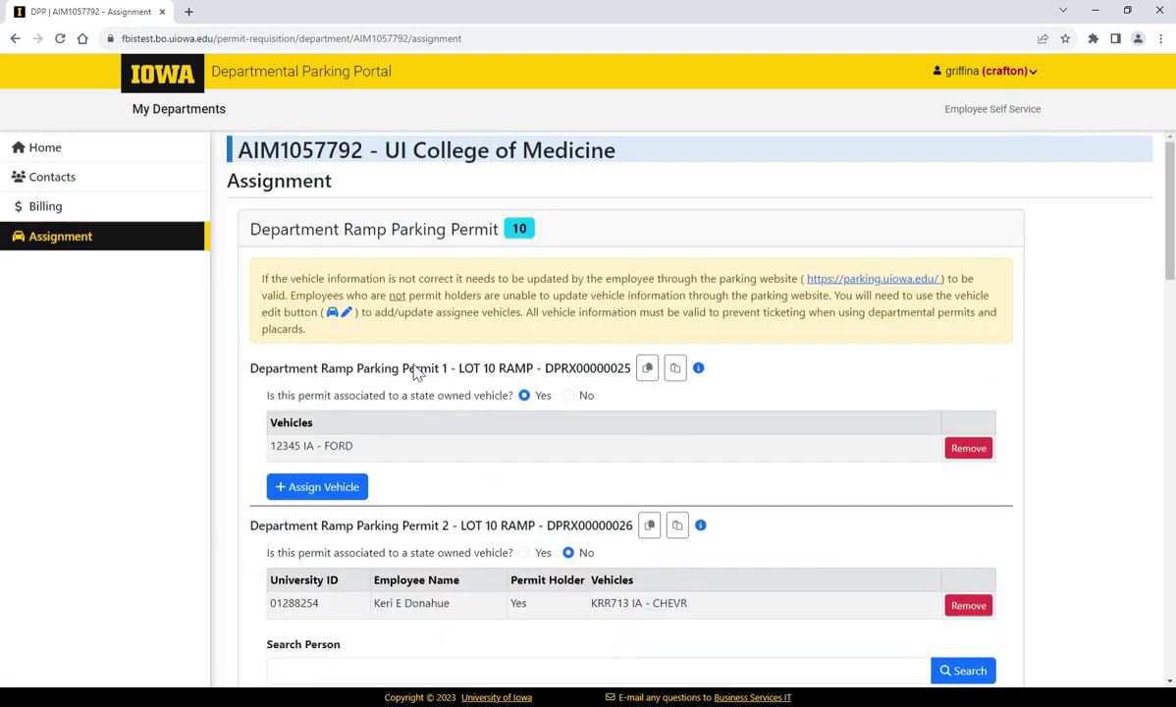